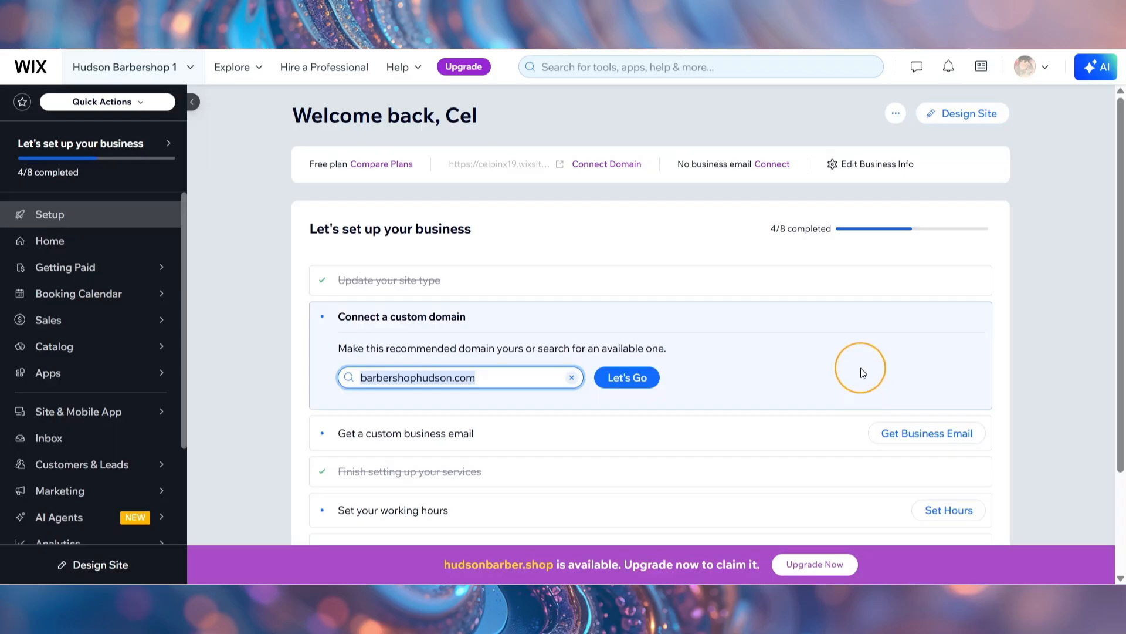
Open the site's Automations page and search the app automations for "REMIND"
scroll(21, 388, down, 2)
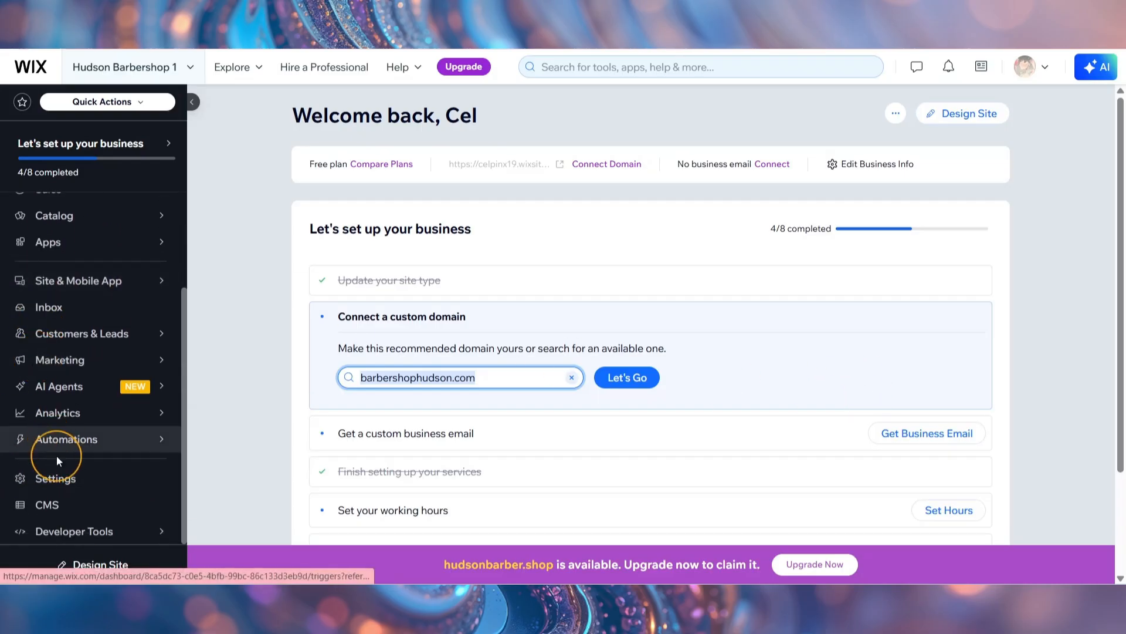
click(70, 444)
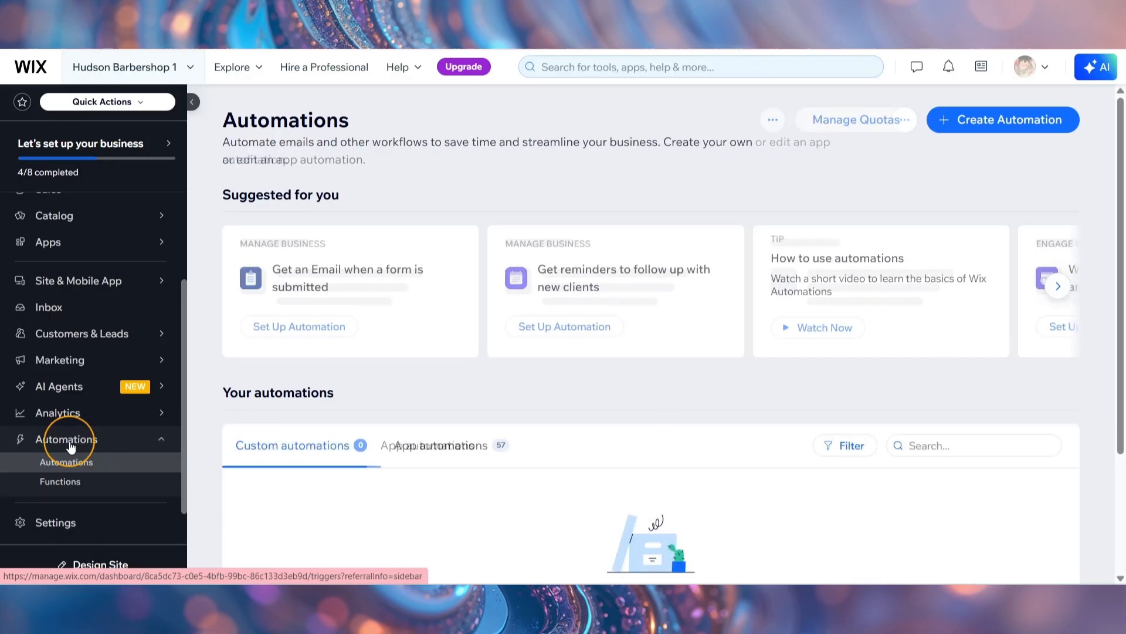
click(447, 444)
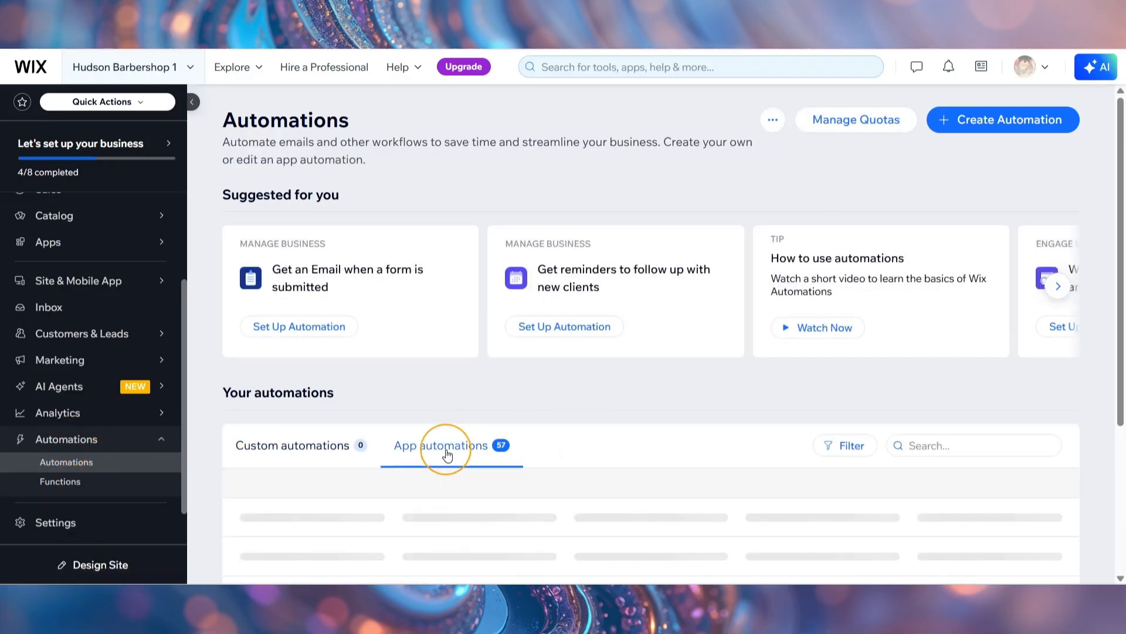
click(907, 445)
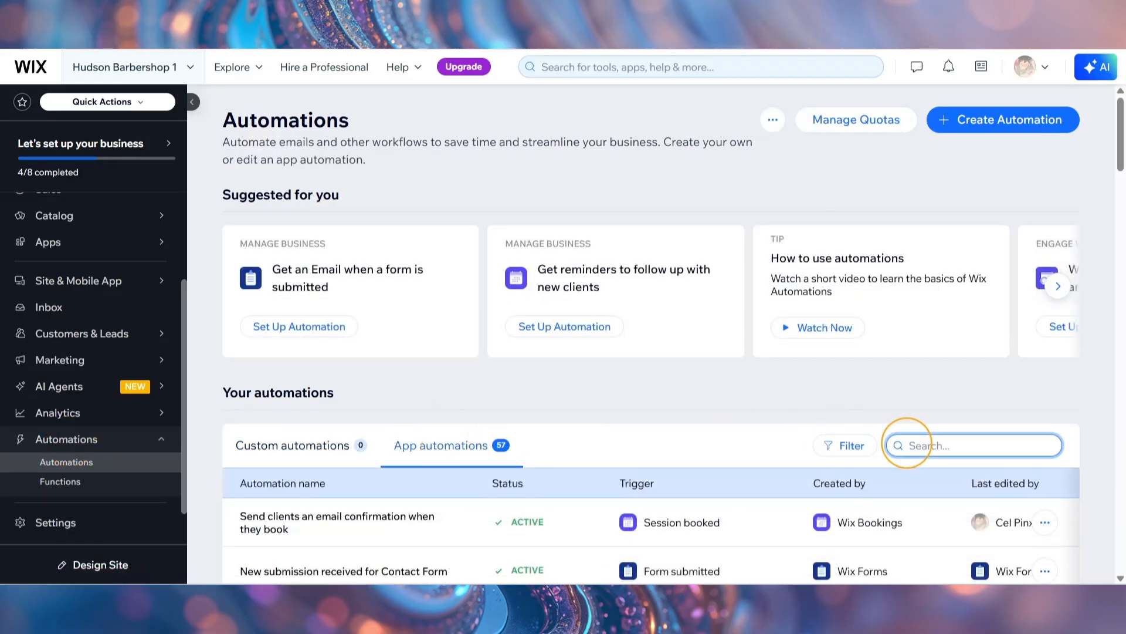
text(REMIND)
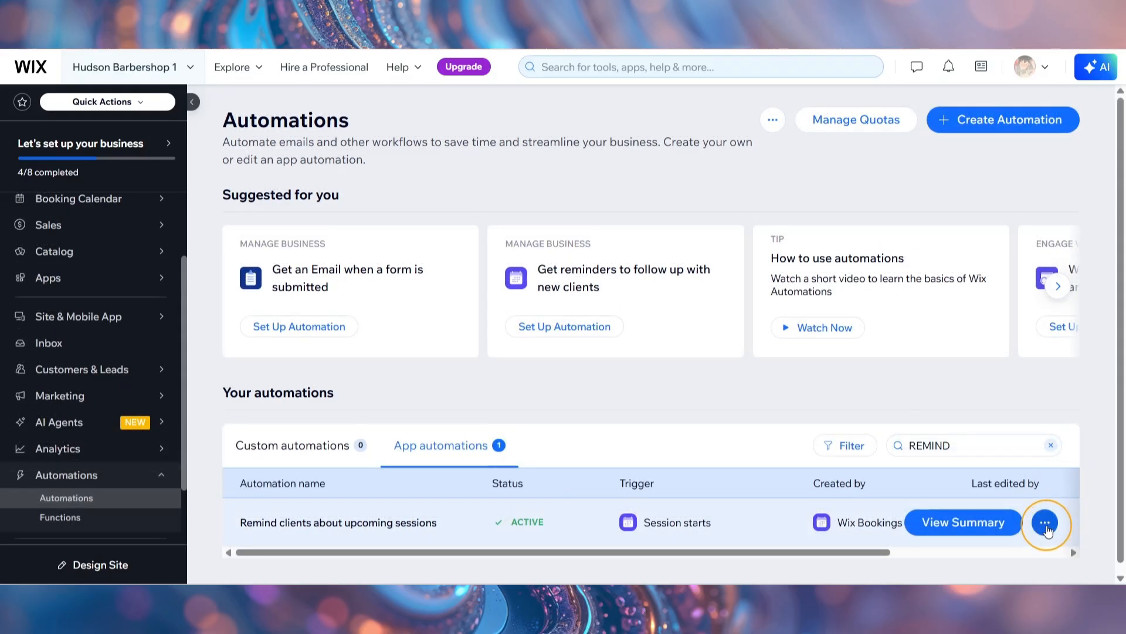
Open the "Remind clients about upcoming sessions" automation for editing and show its session-start trigger settings
click(1046, 523)
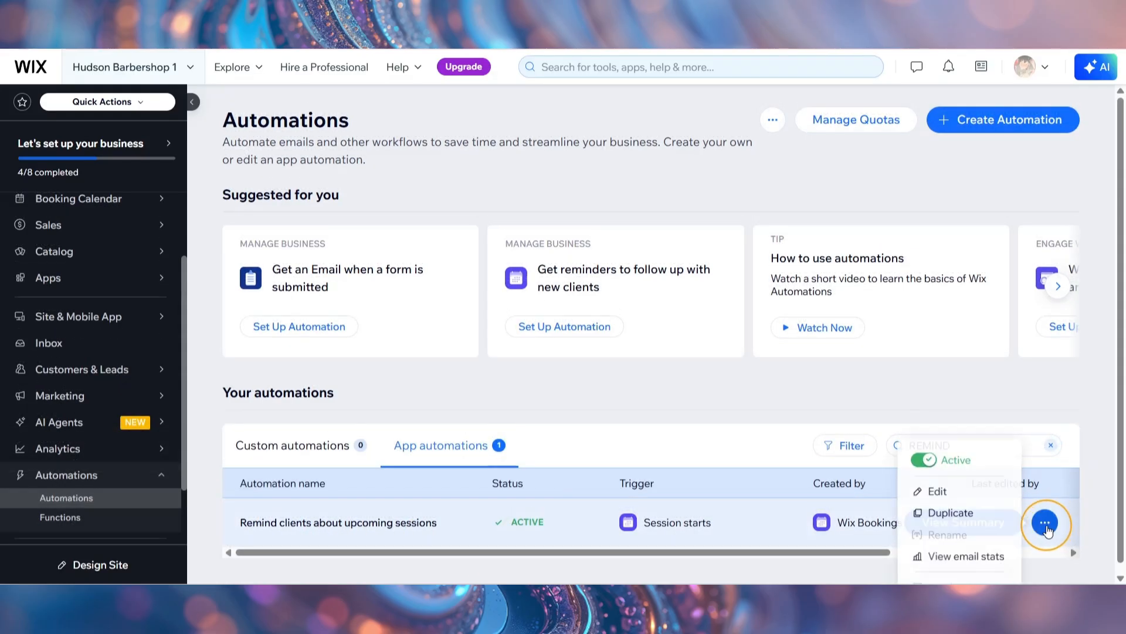
click(948, 493)
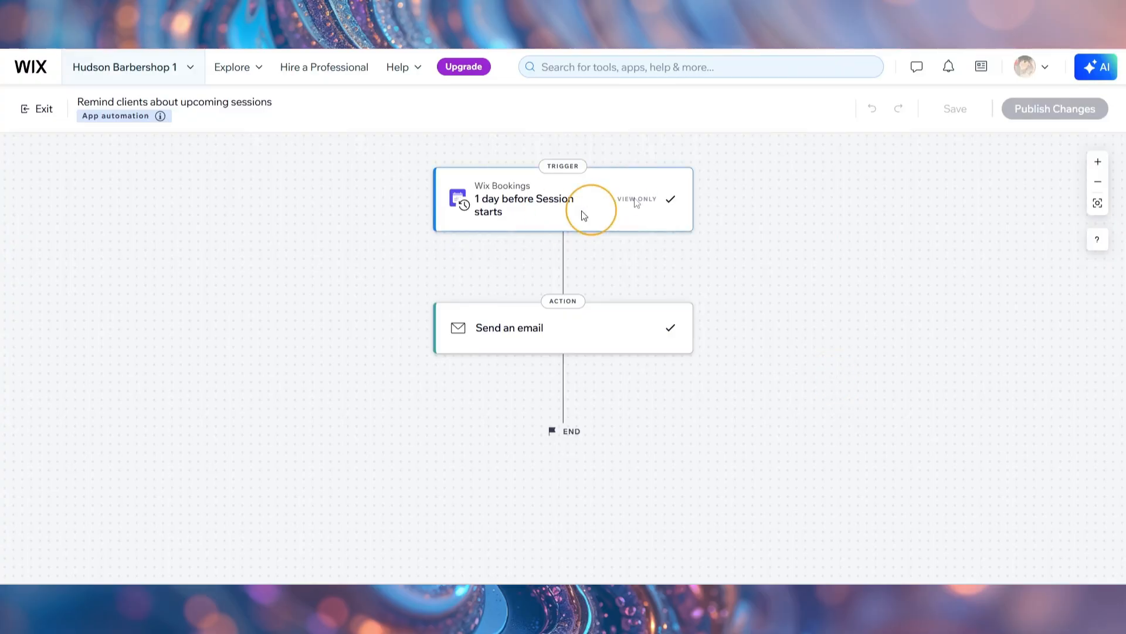
click(614, 206)
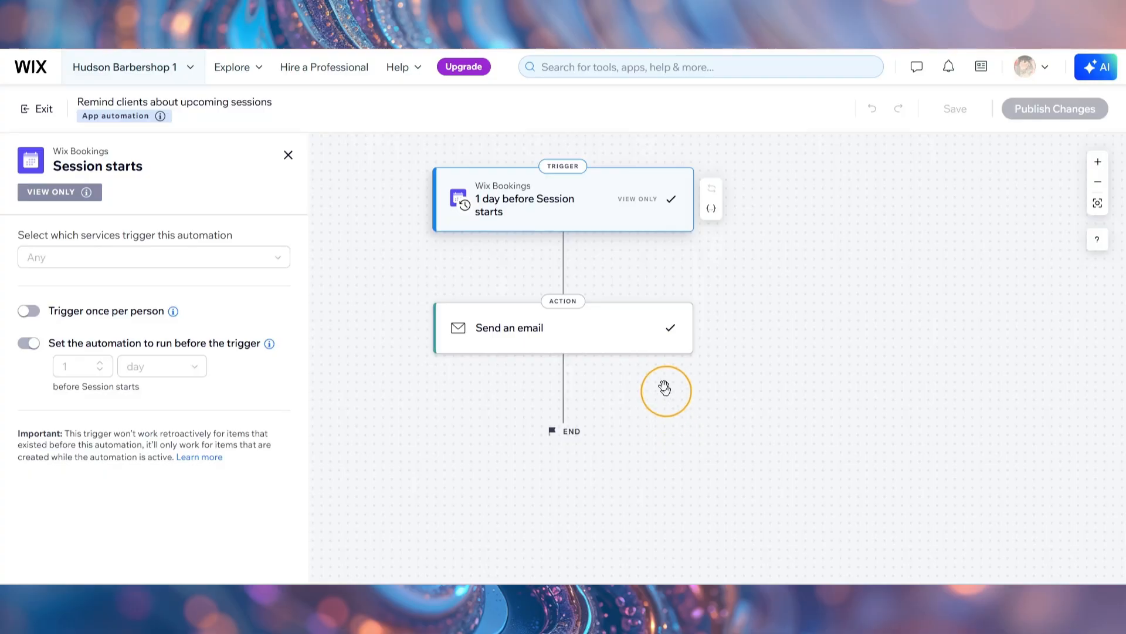
Open the email template of the Send an email action for editing
click(505, 343)
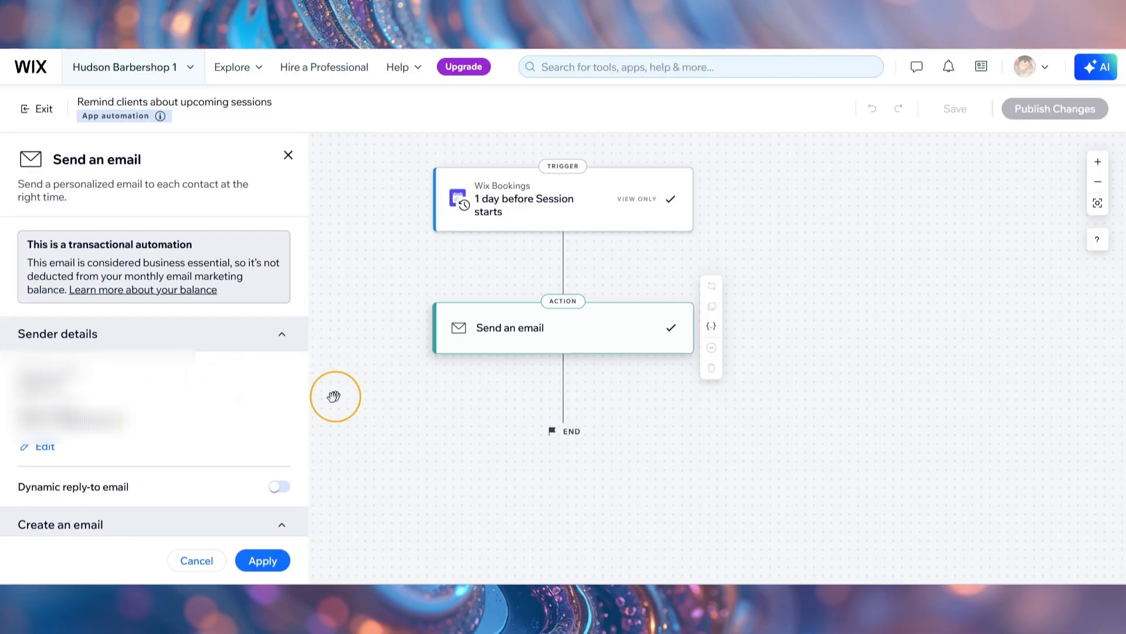
scroll(240, 411, down, 5)
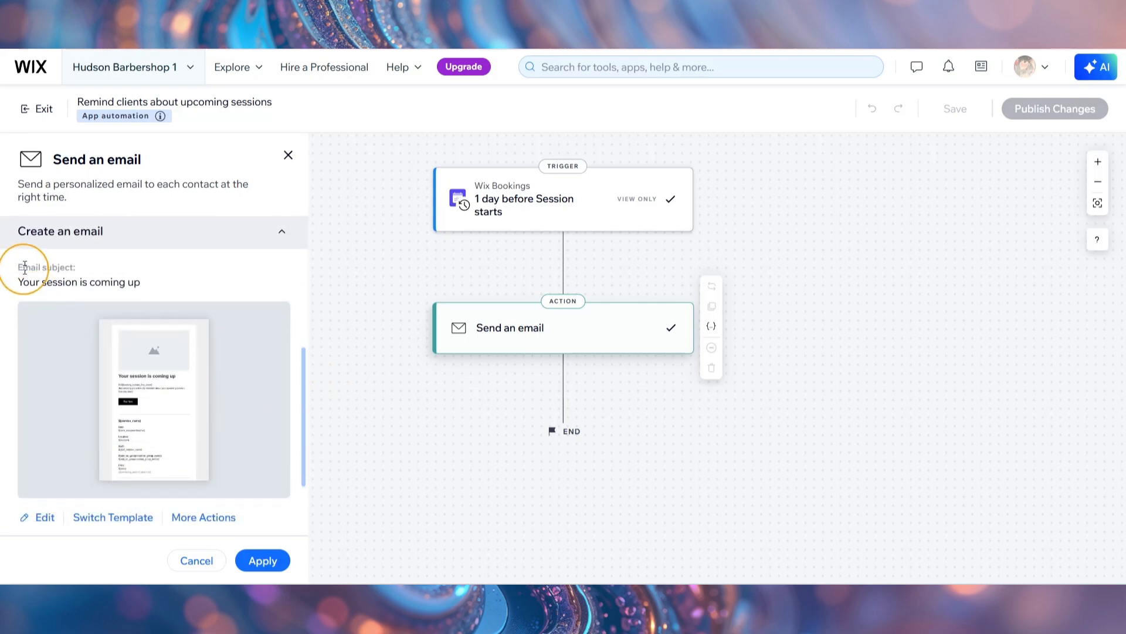
click(45, 518)
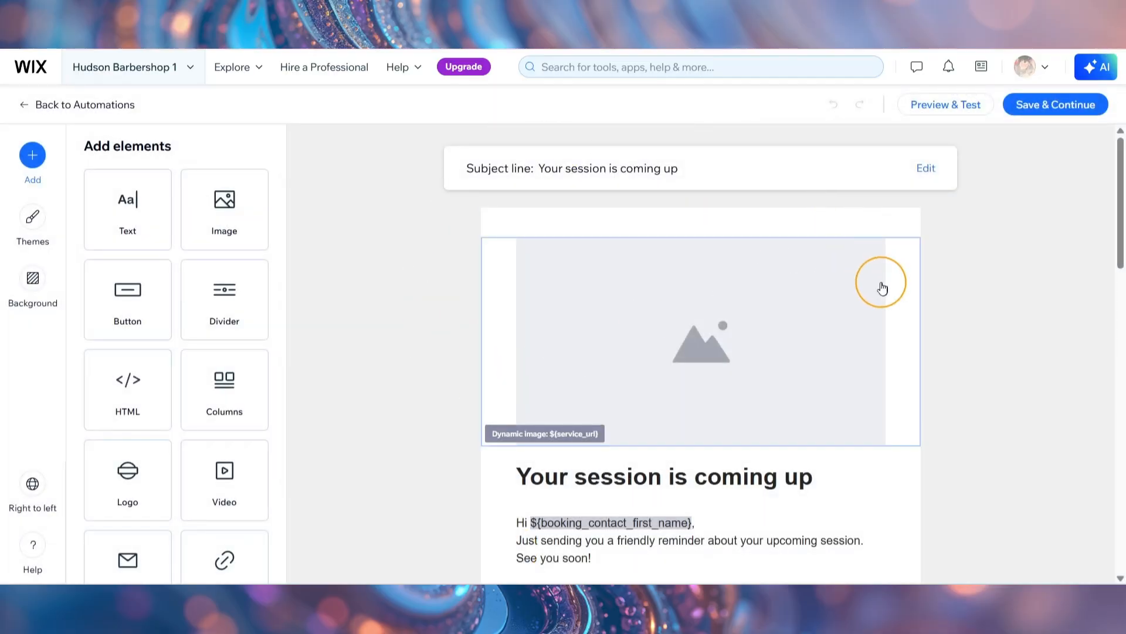
Inspect the reminder email's dynamic image, greeting text and locked Date block, including their customization settings
click(901, 391)
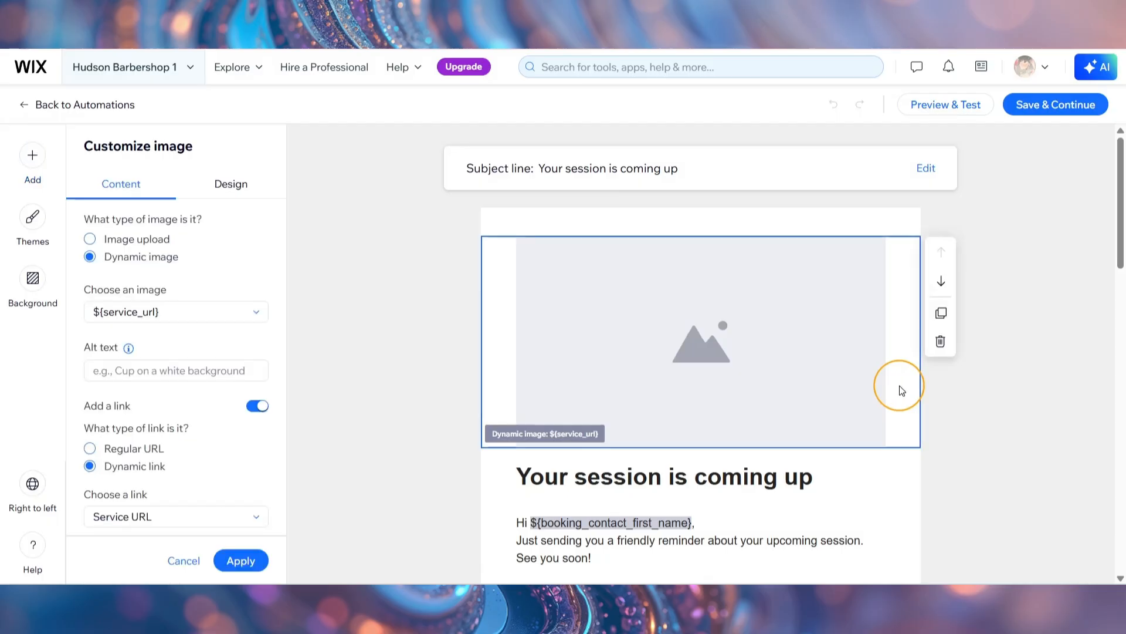
click(673, 530)
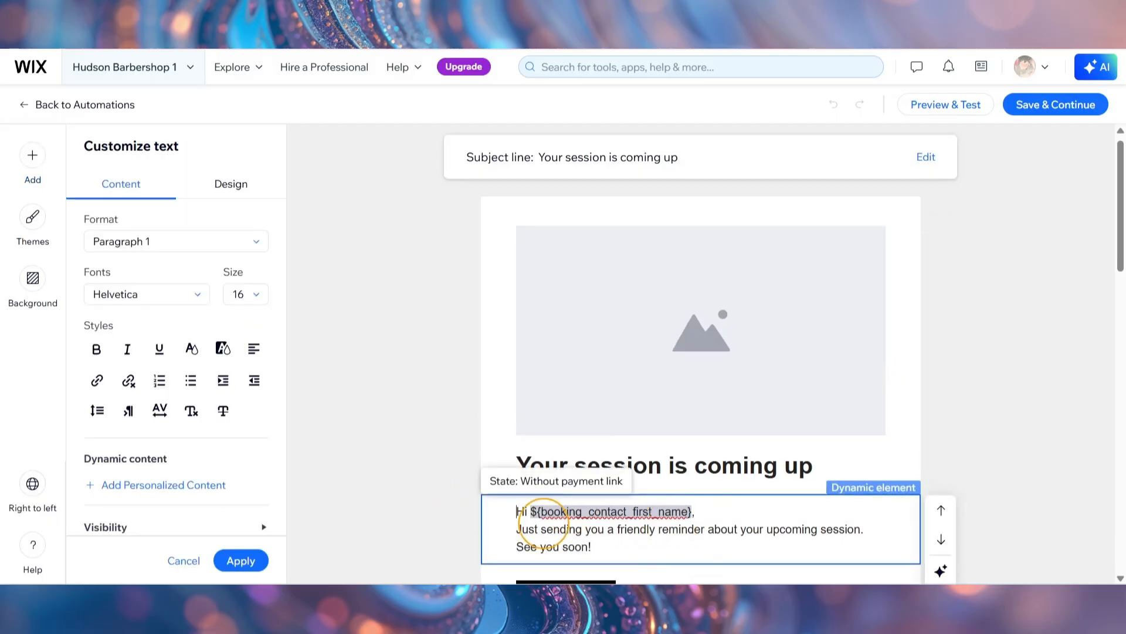
click(691, 370)
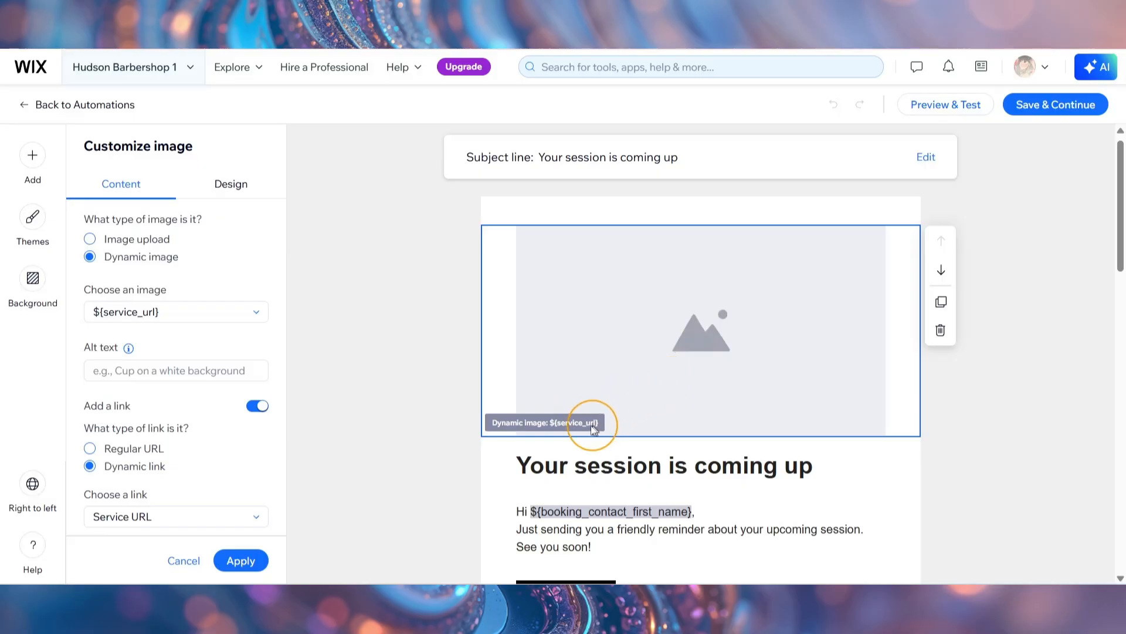
scroll(868, 372, down, 1)
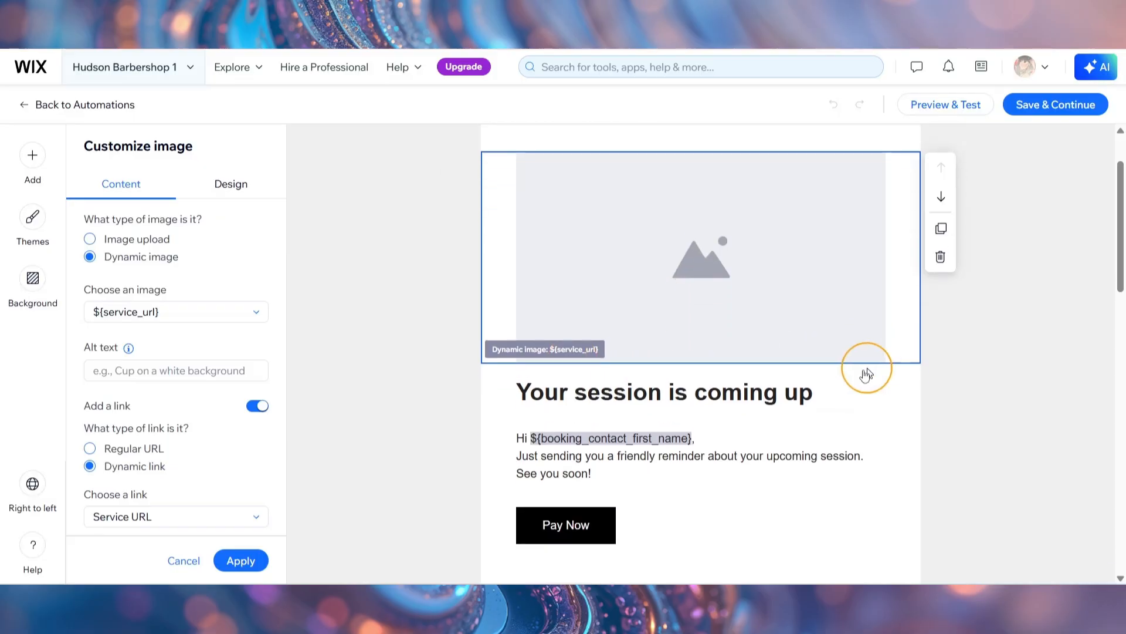
click(558, 438)
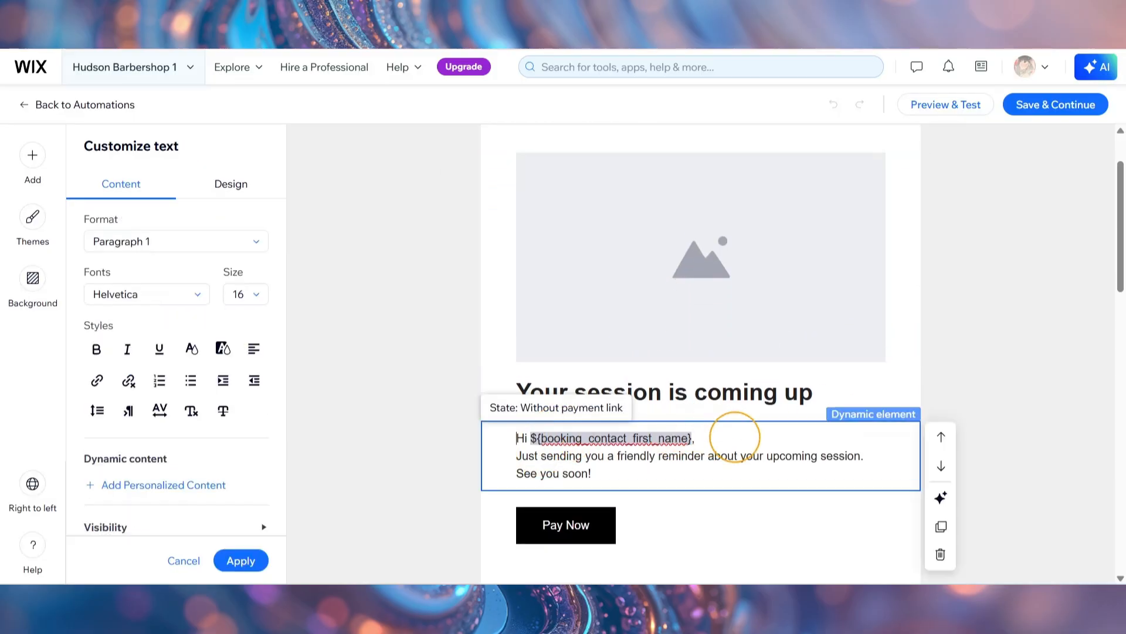
scroll(591, 285, down, 5)
click(591, 298)
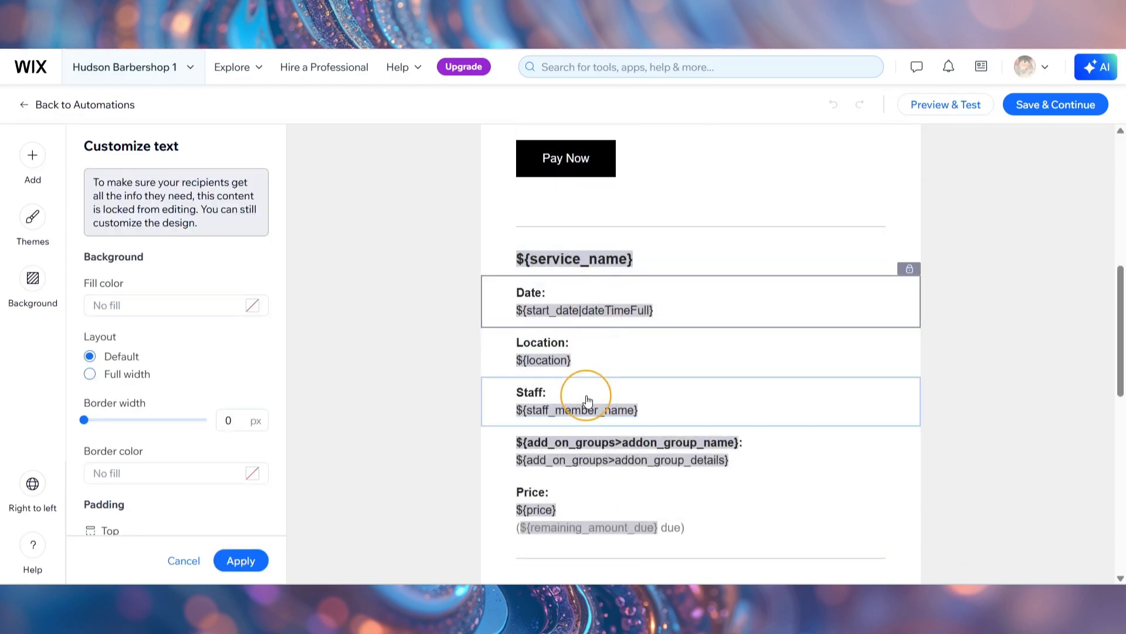
scroll(899, 439, down, 4)
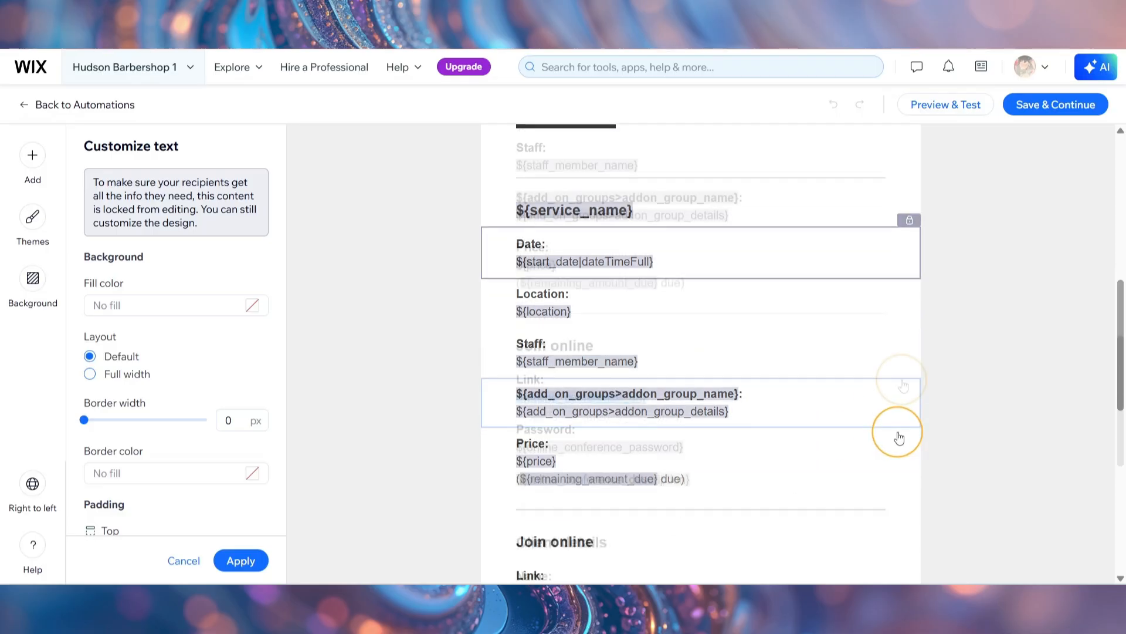
scroll(899, 439, up, 10)
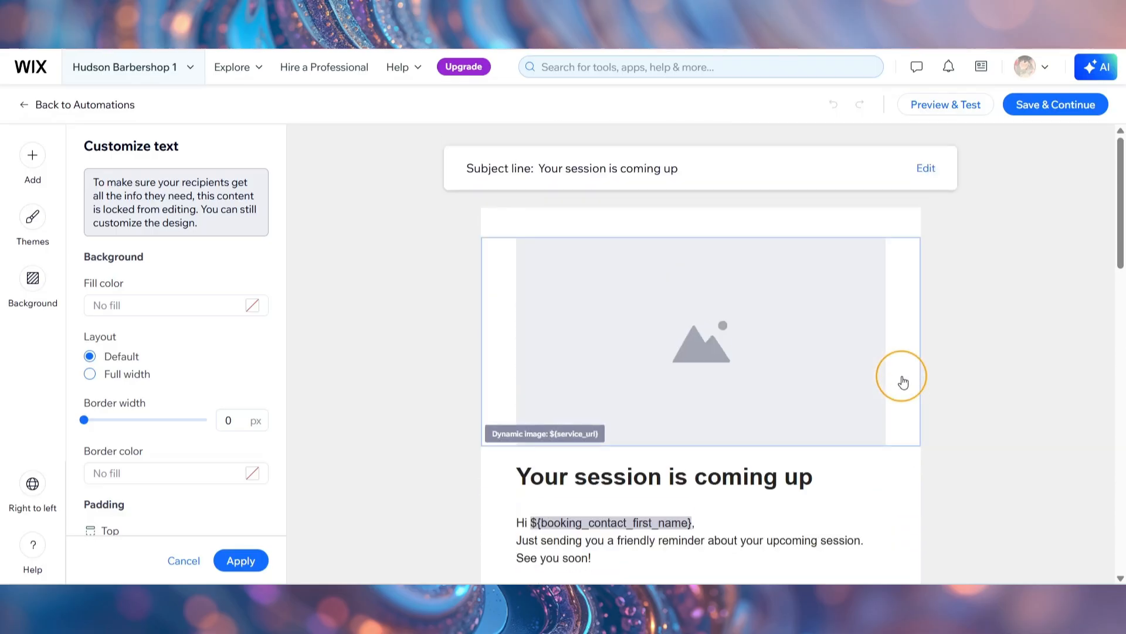
Review the email's heading settings and the session details from the service name down to the price
scroll(902, 382, down, 1)
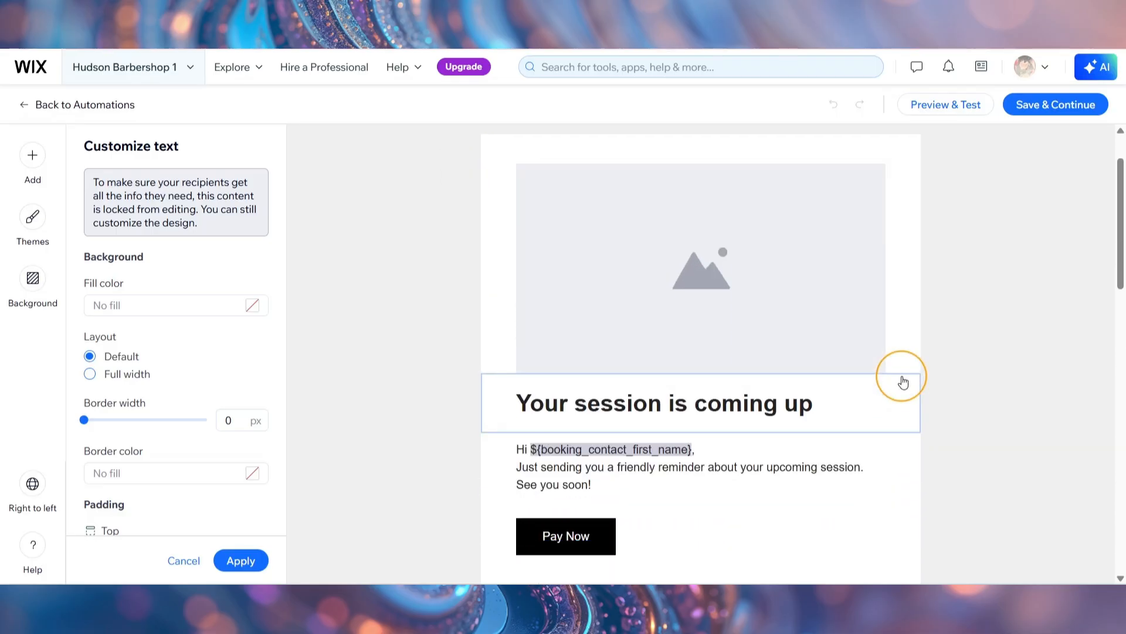
scroll(902, 381, down, 4)
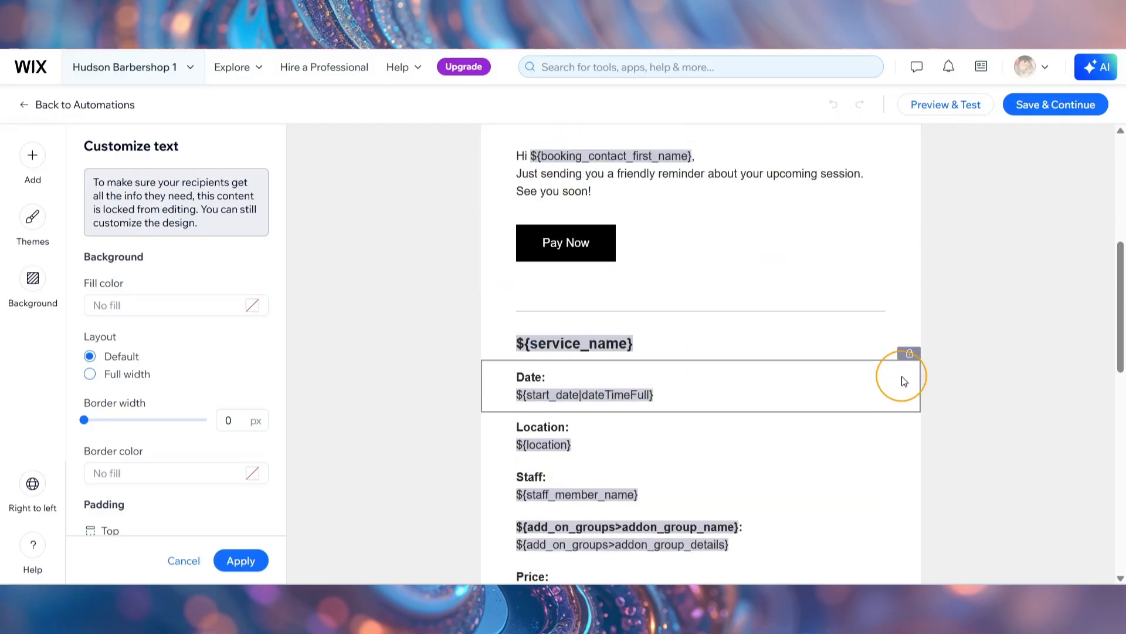
scroll(902, 382, up, 3)
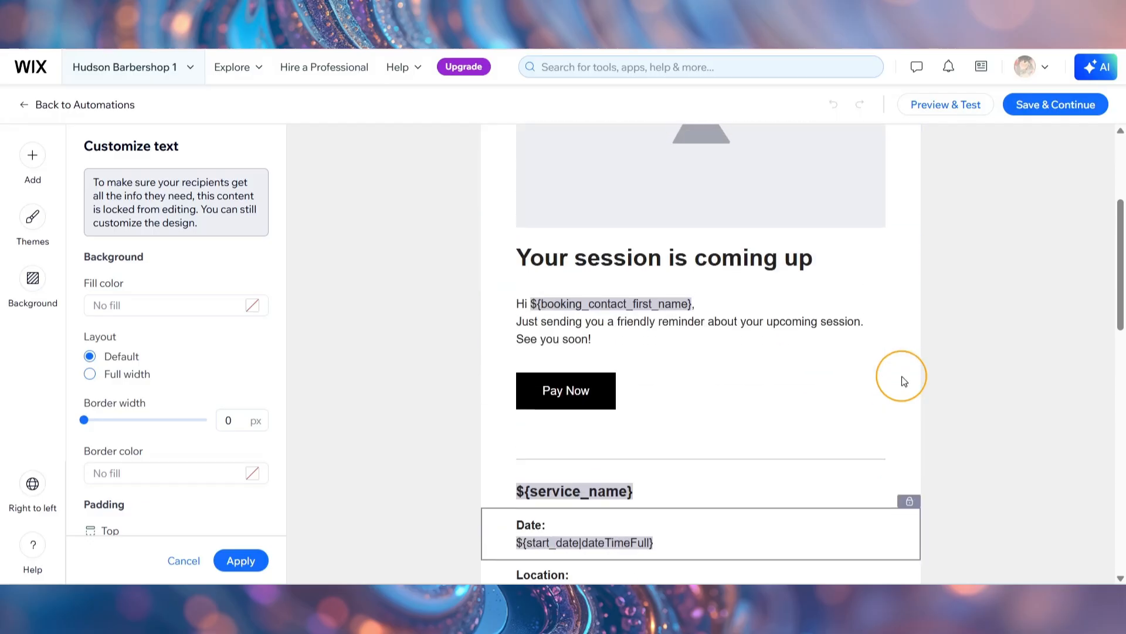
click(902, 381)
click(799, 320)
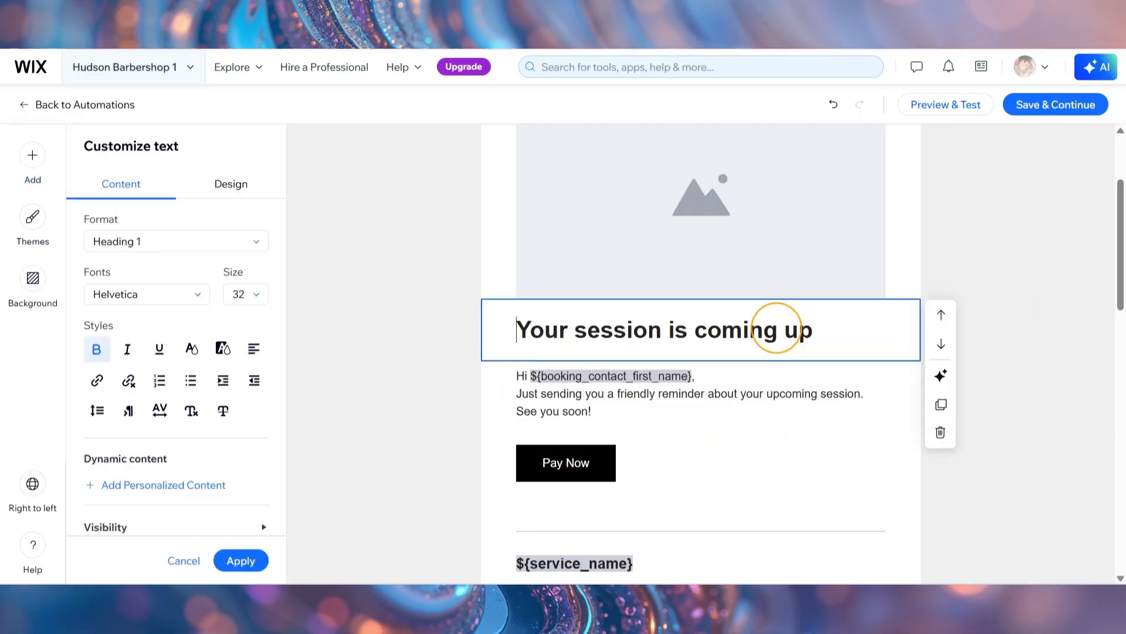
scroll(626, 418, down, 5)
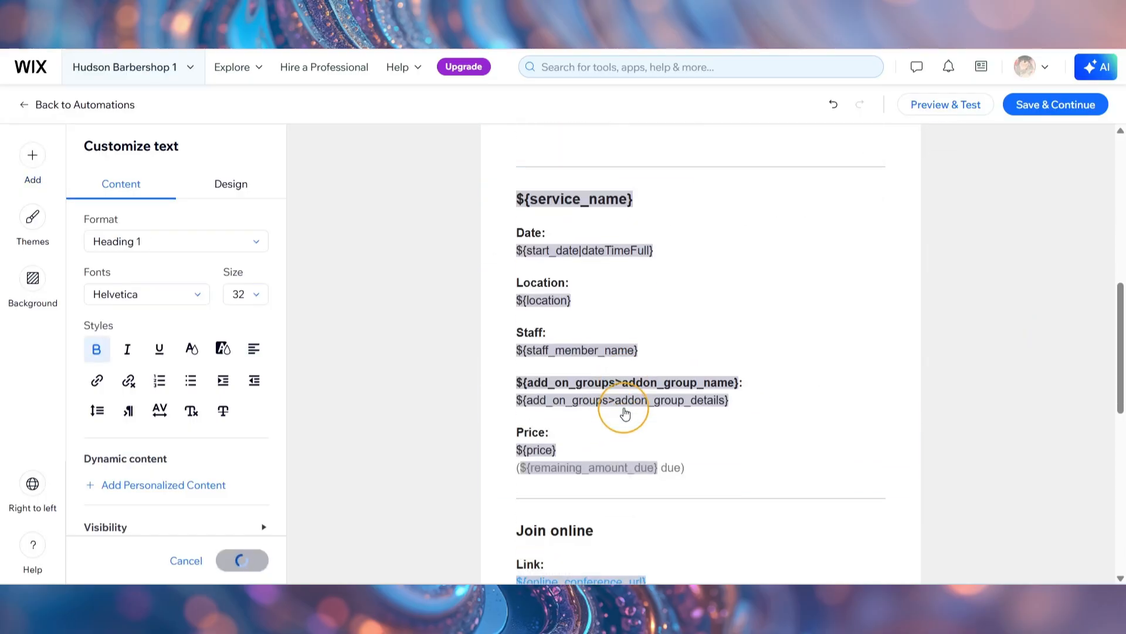
scroll(1038, 280, up, 4)
click(1038, 279)
Browse the email themes and apply the one that gives the Pay Now button a purple fill
click(32, 217)
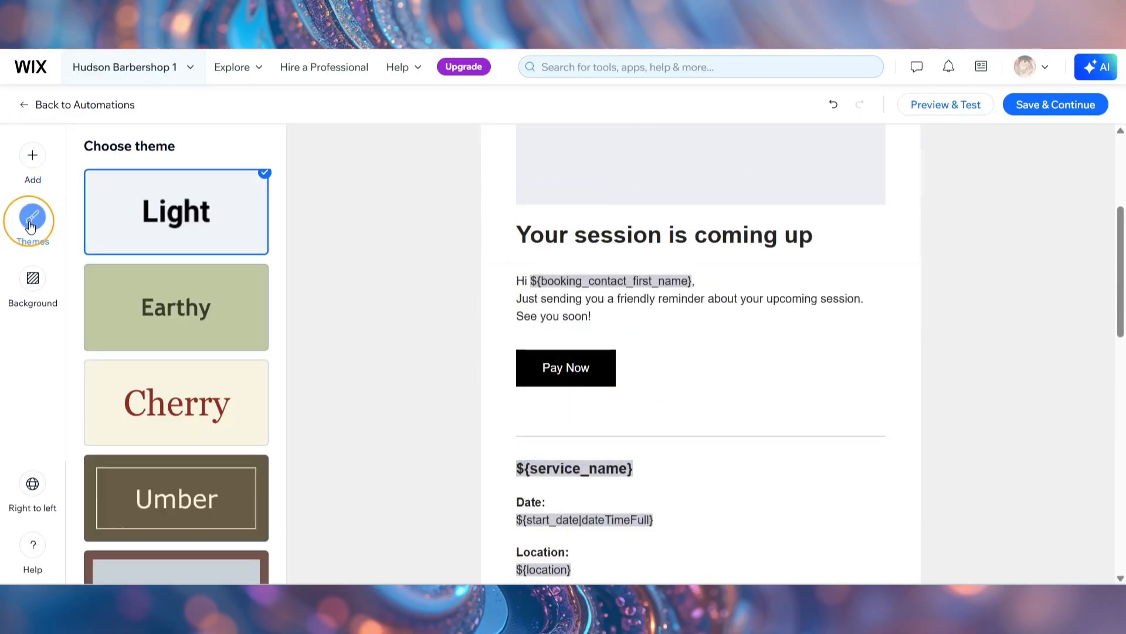
scroll(170, 428, down, 6)
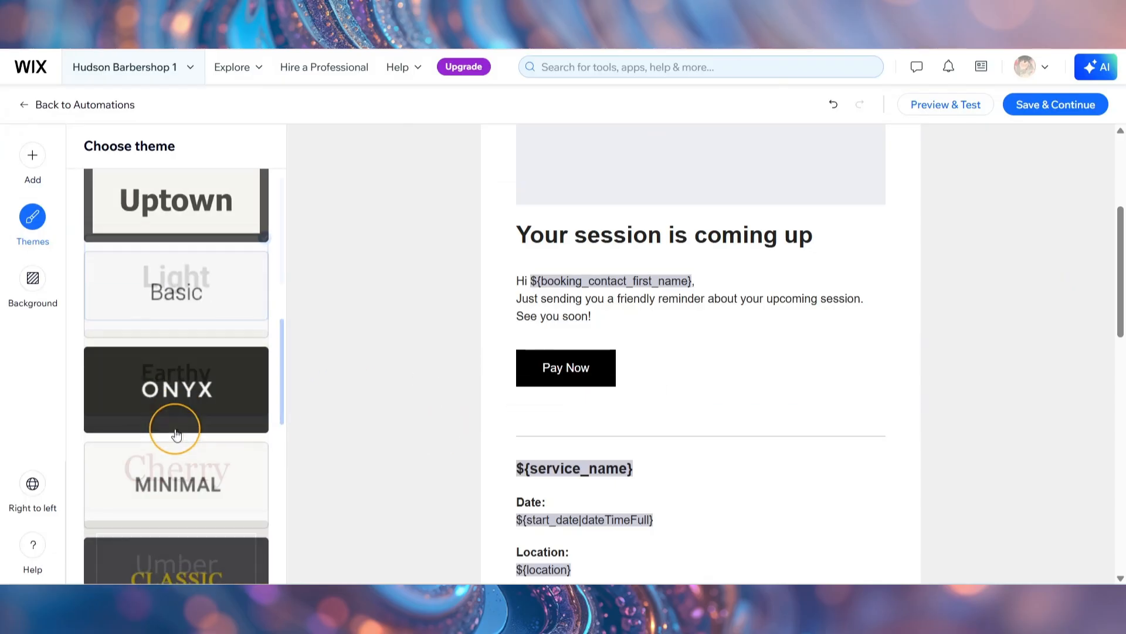
click(175, 224)
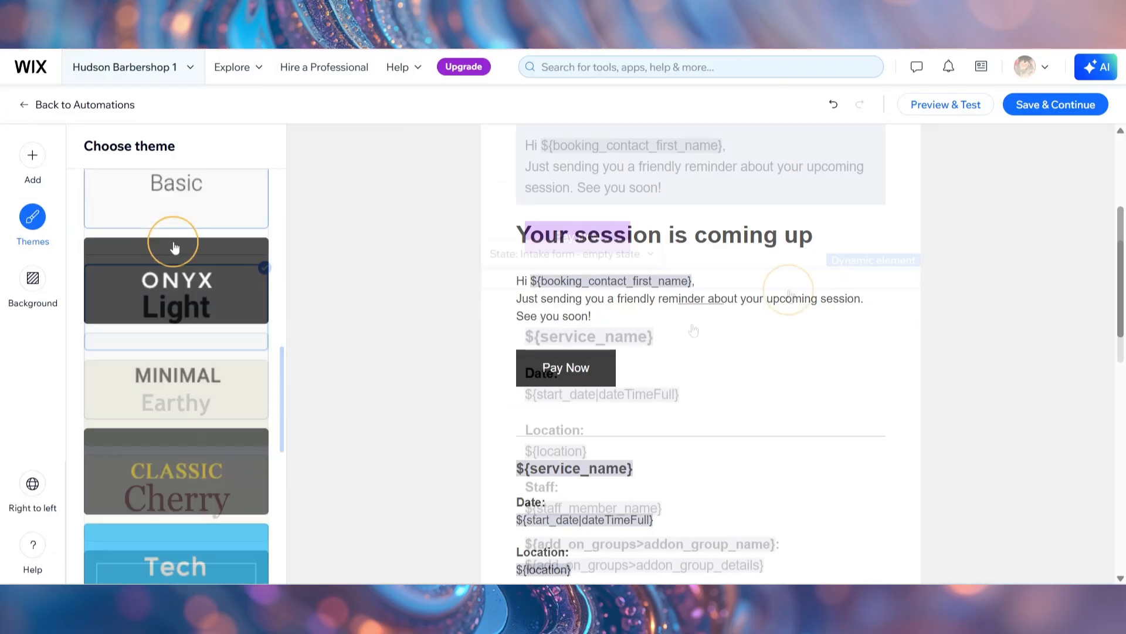
Try the multicolored terrazzo pattern and the pink squiggle pattern as the email background
click(28, 292)
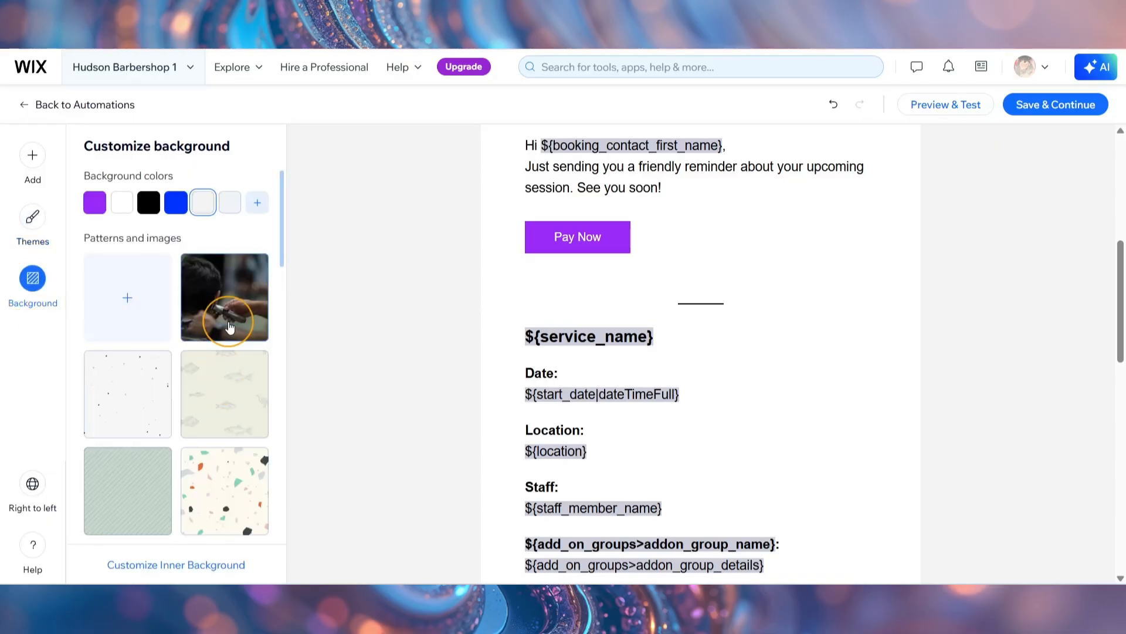
scroll(229, 352, down, 3)
click(233, 348)
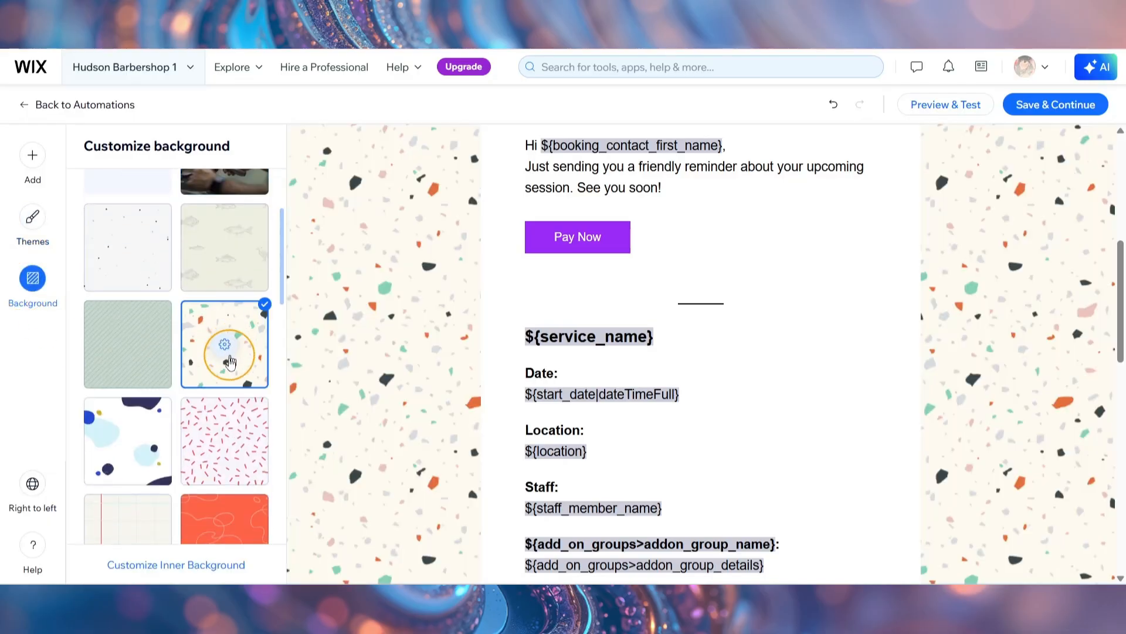
scroll(226, 346, down, 4)
click(122, 367)
scroll(126, 375, up, 8)
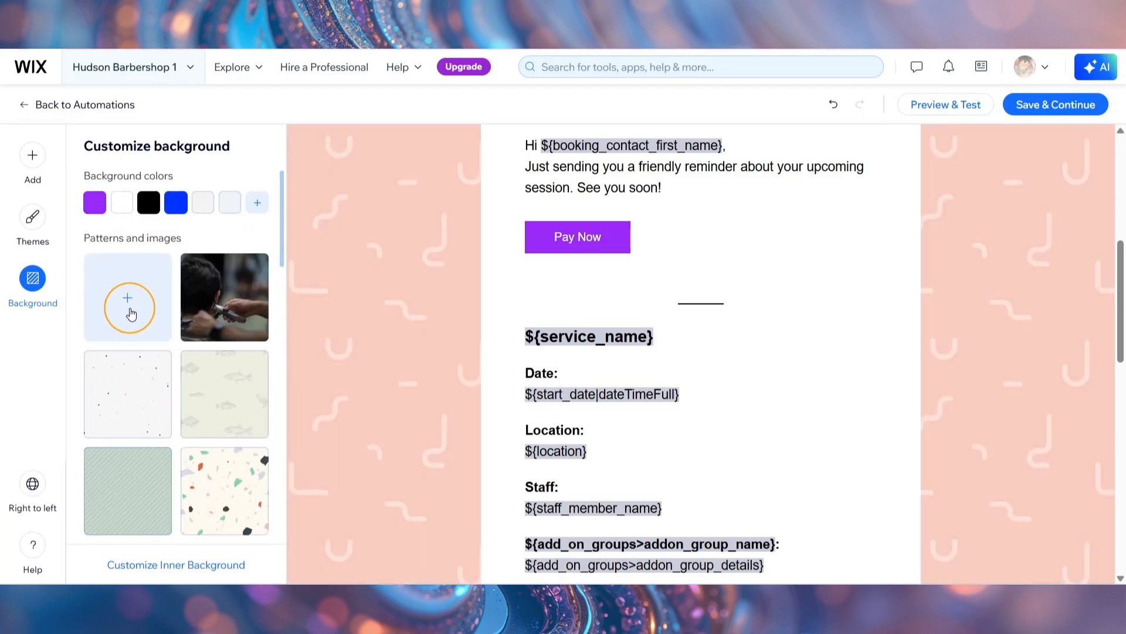
Use the site file men-4438574_1280.jpg as the email's background image and look over the result
click(128, 306)
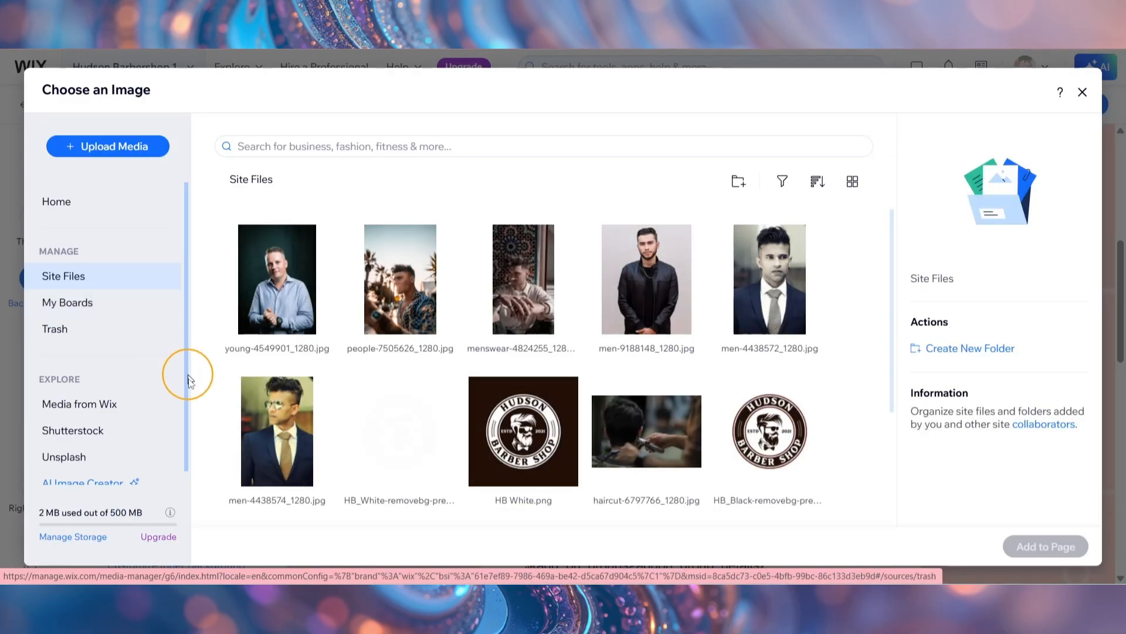
click(249, 420)
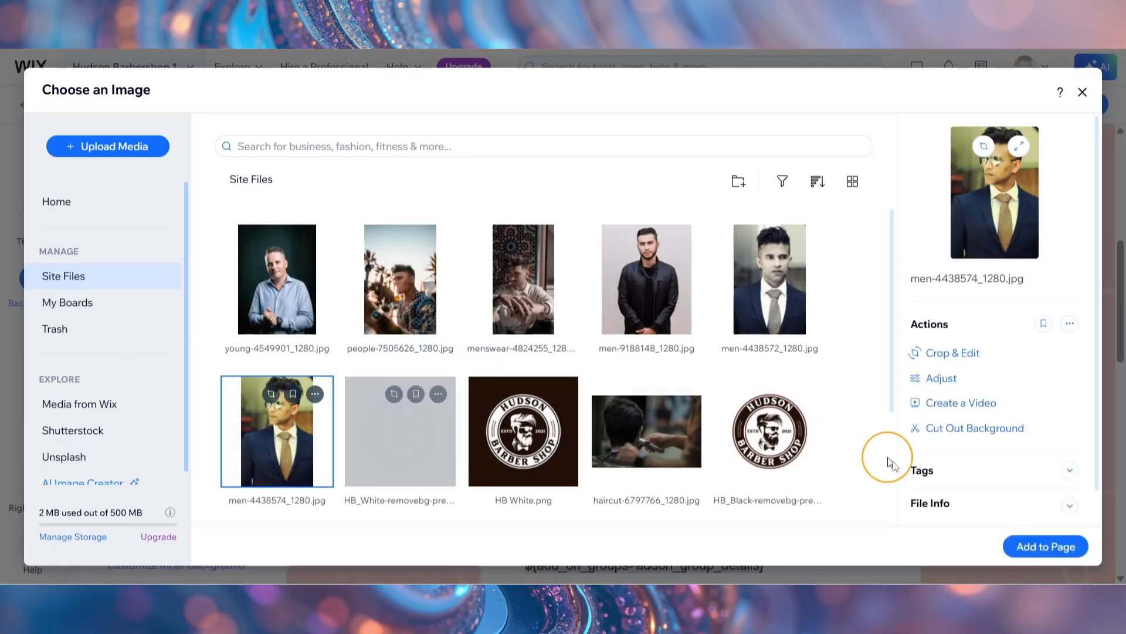
click(1034, 547)
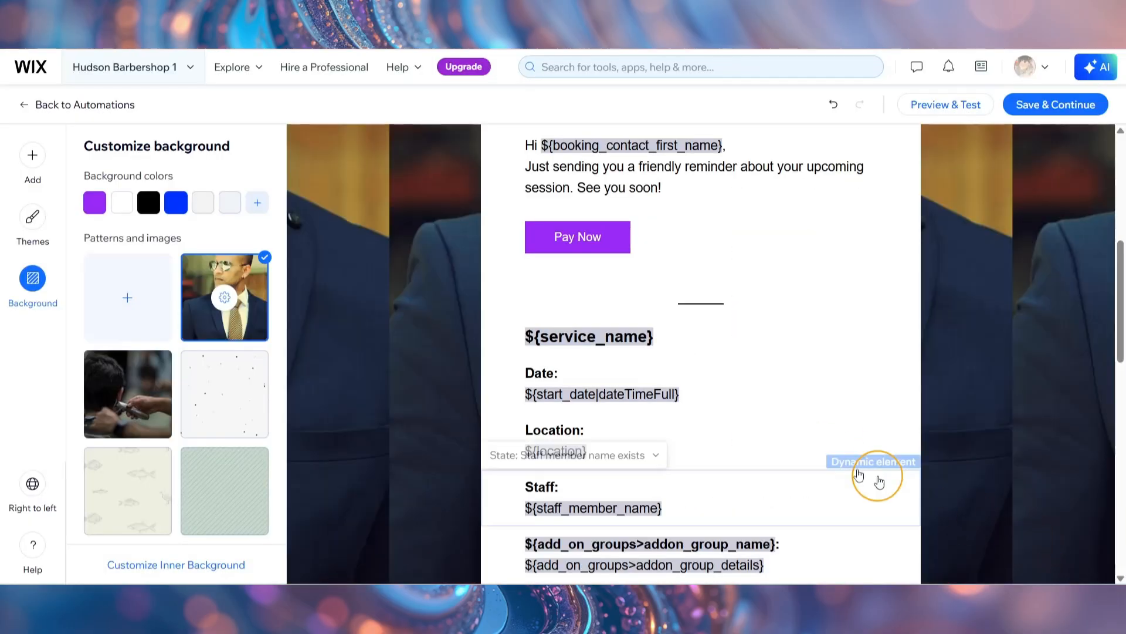
scroll(756, 437, up, 5)
scroll(758, 436, up, 2)
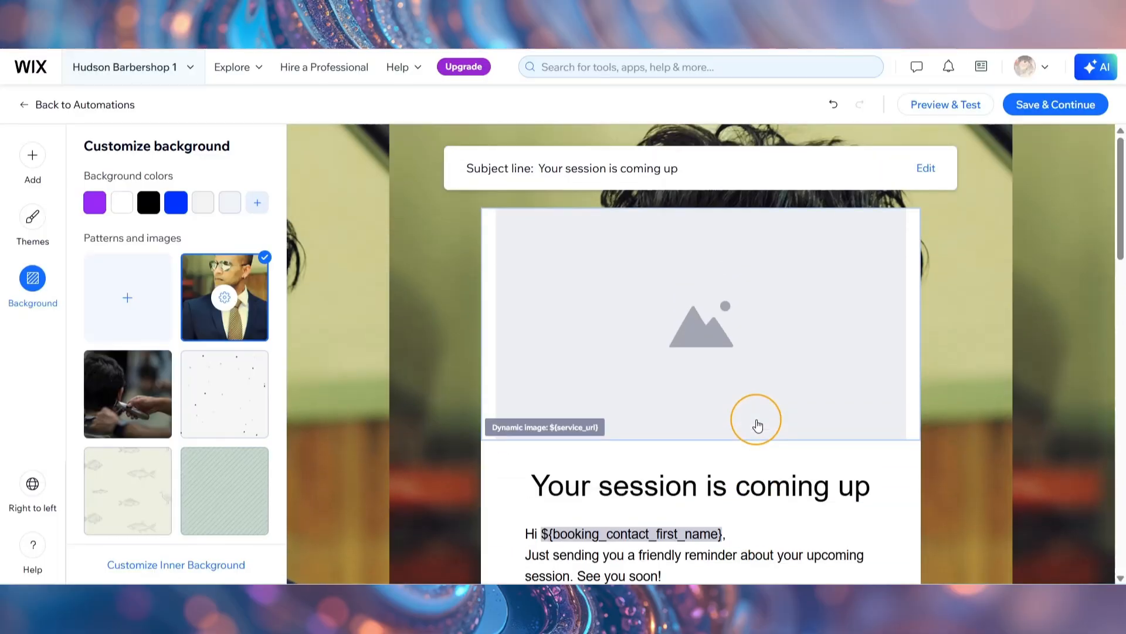
scroll(757, 421, down, 10)
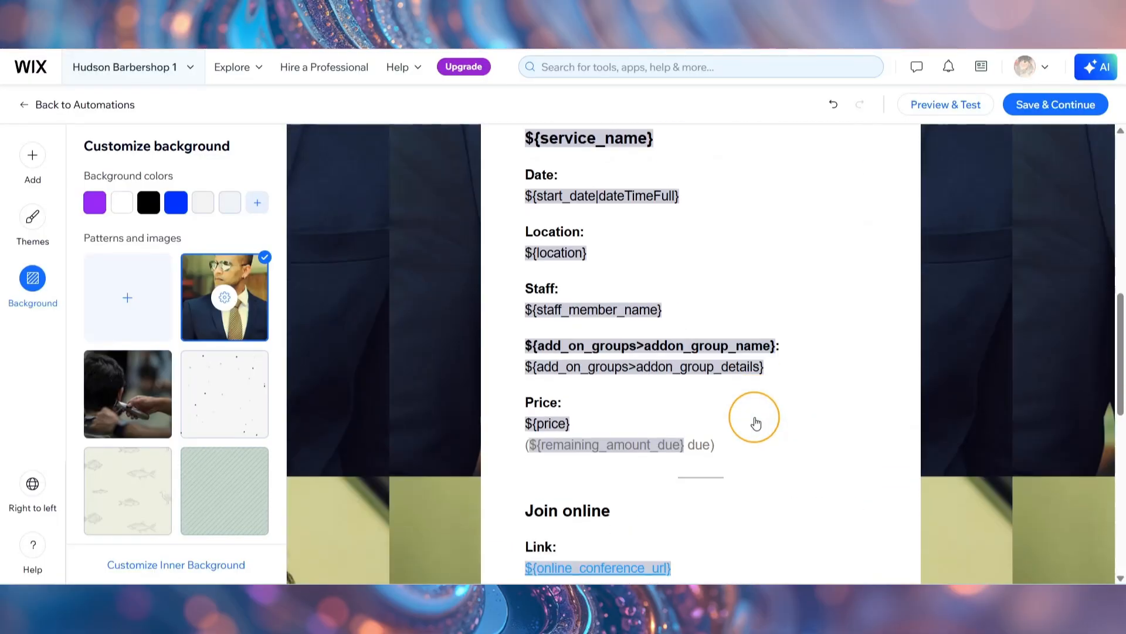
Replace the email's background image with the solid purple background color and look over the email down to its footer
scroll(750, 411, up, 10)
click(95, 202)
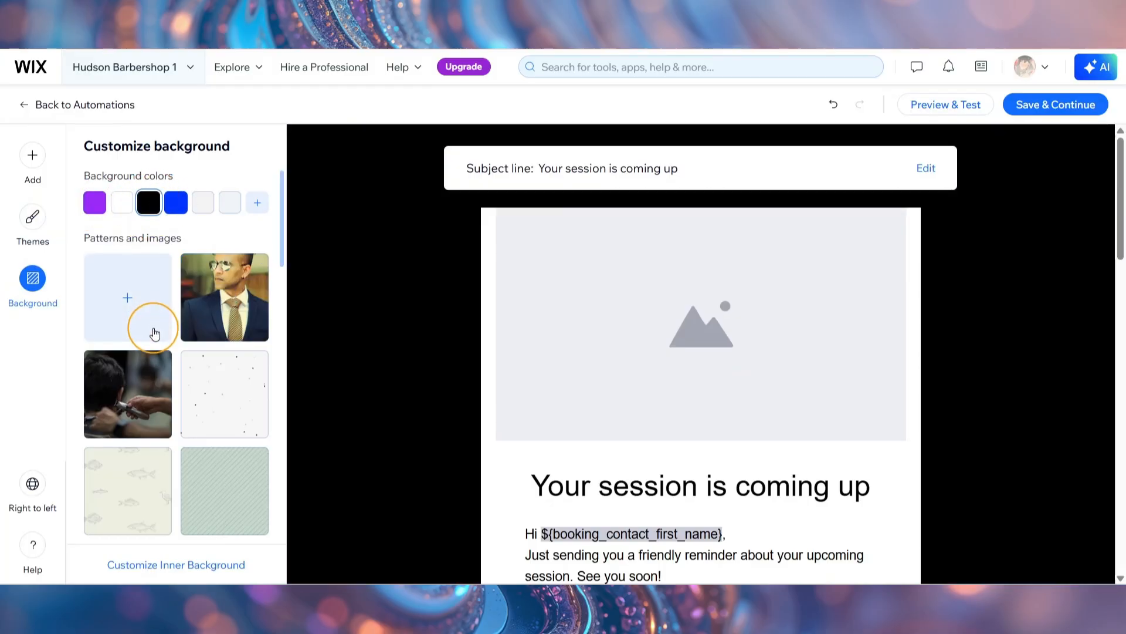
scroll(901, 328, down, 15)
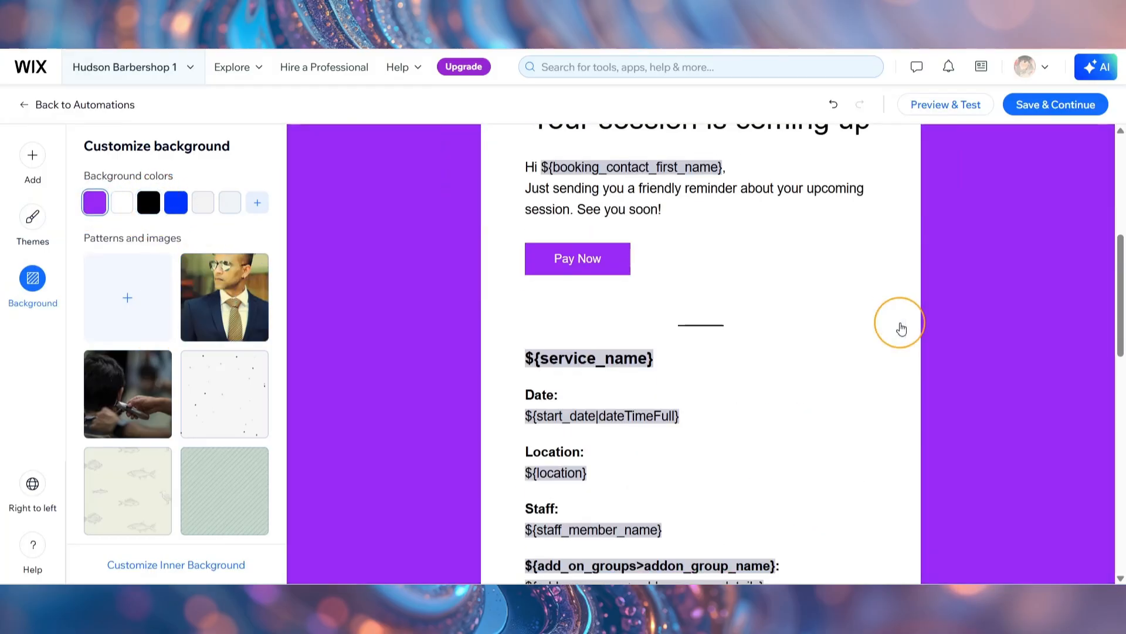
scroll(902, 328, down, 2)
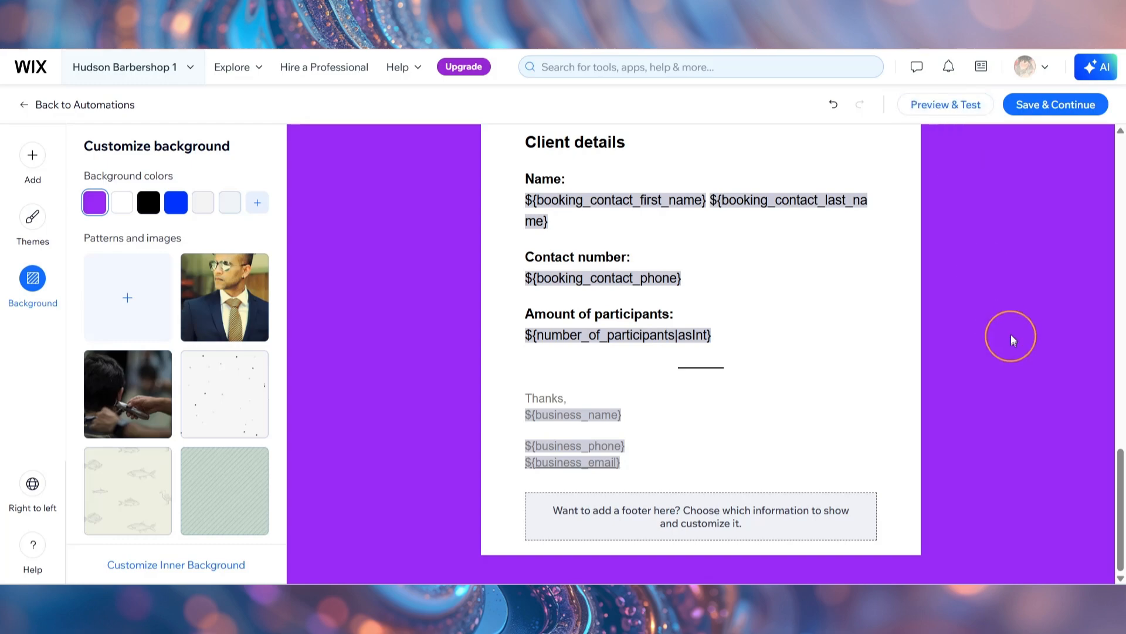
Save the customized reminder email and publish the changes to the upcoming sessions automation
scroll(1011, 328, up, 10)
click(1042, 107)
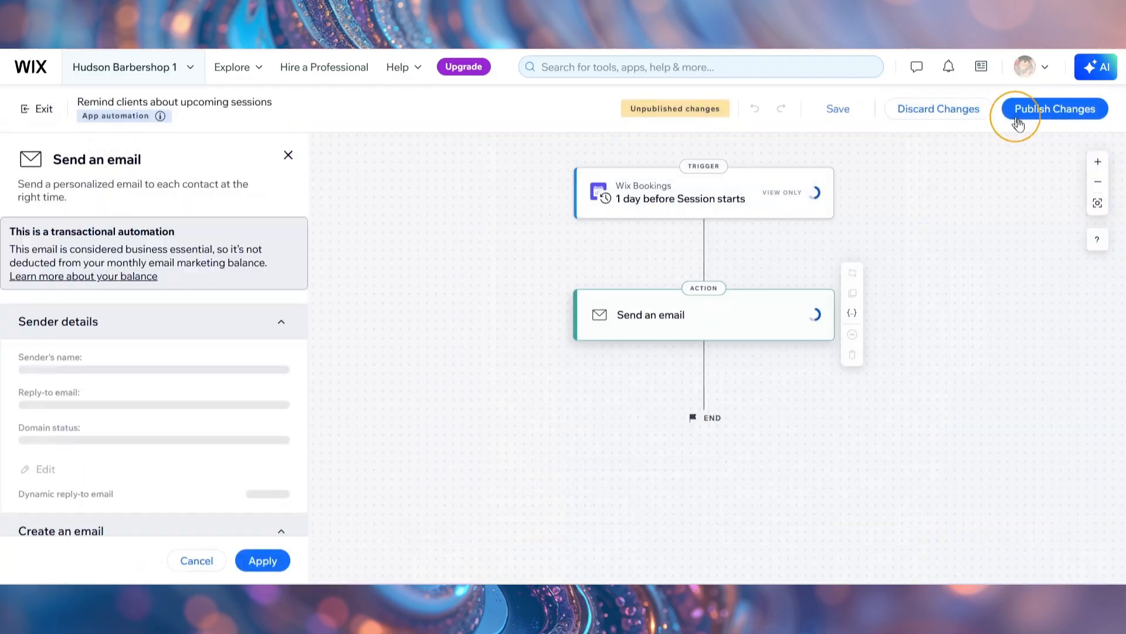
click(1064, 113)
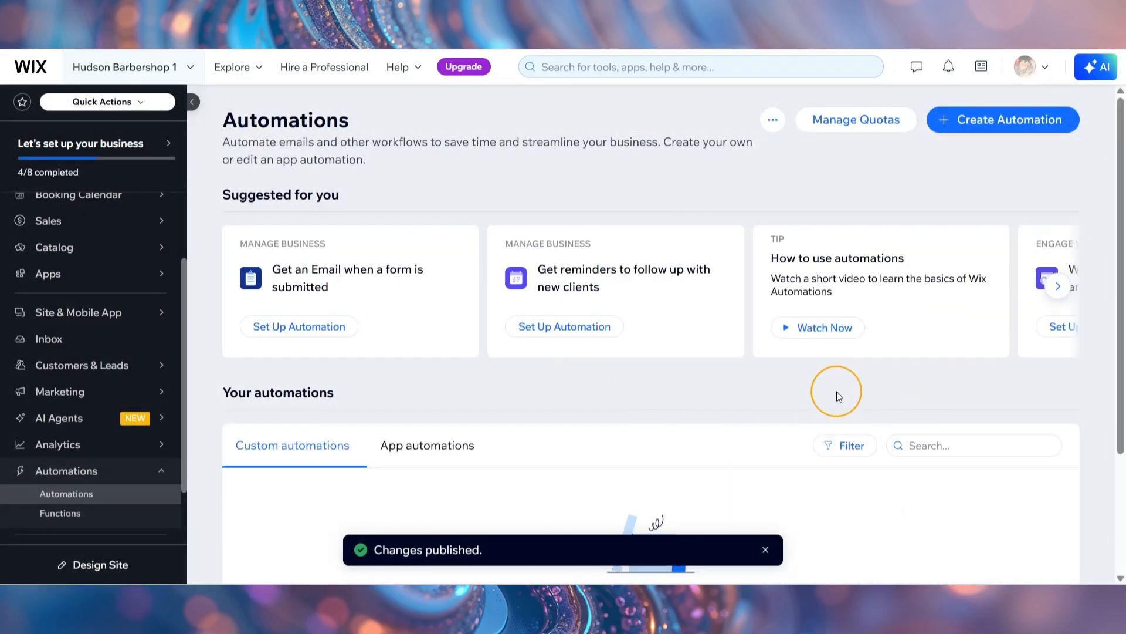
scroll(837, 396, down, 3)
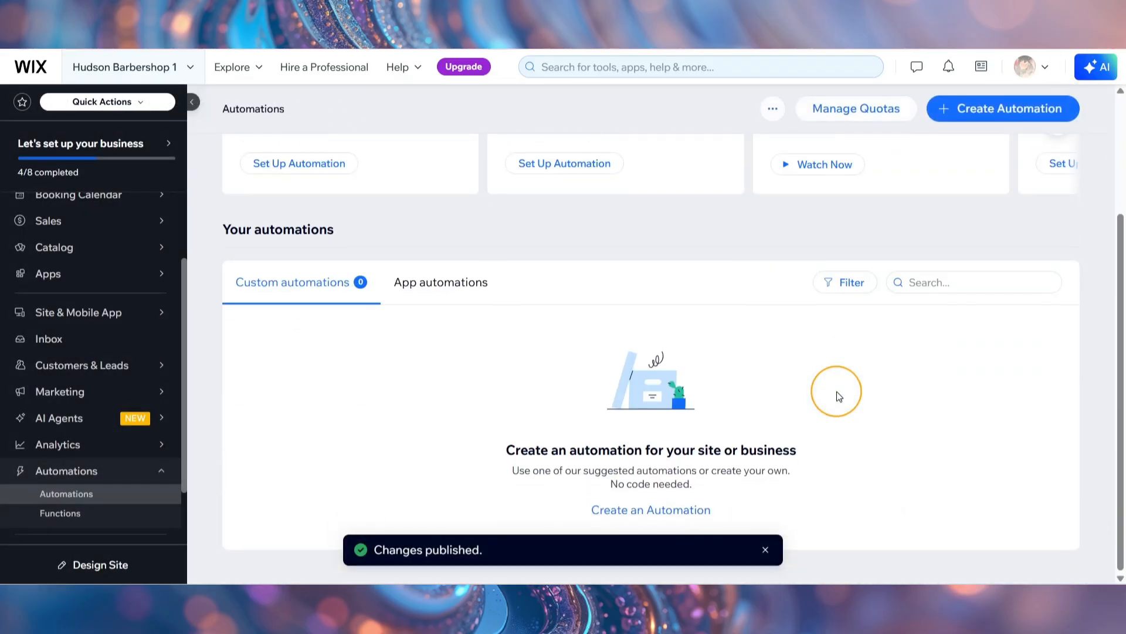